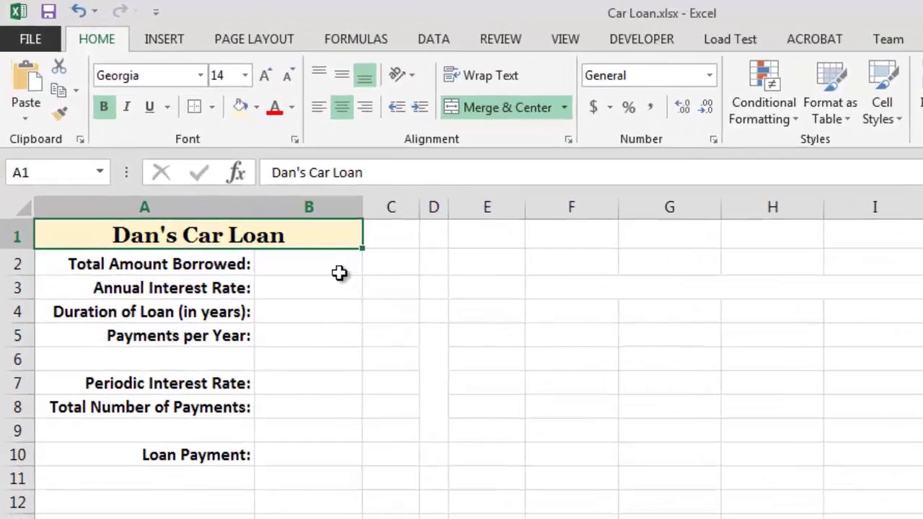
# Enter 17000, 7%, 5 years and 12 payments per year into B2:B5
pyautogui.click(231, 185)
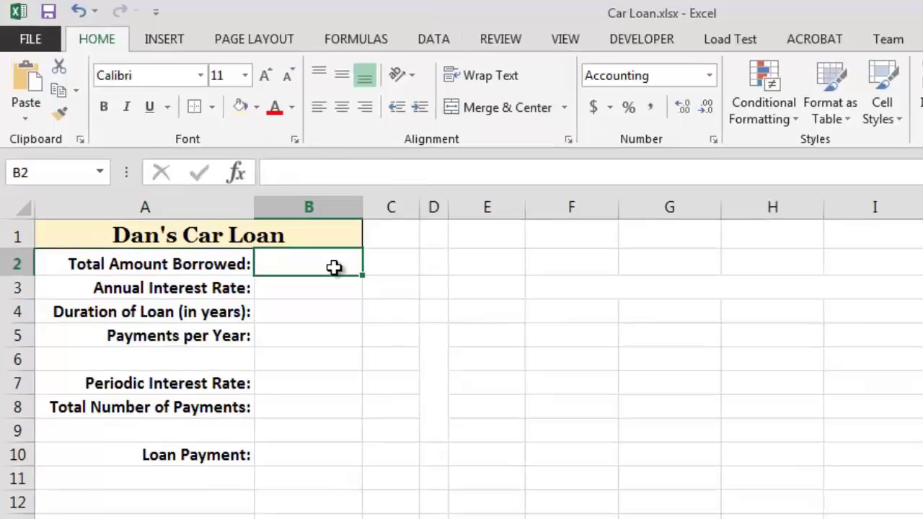
pyautogui.write('17000')
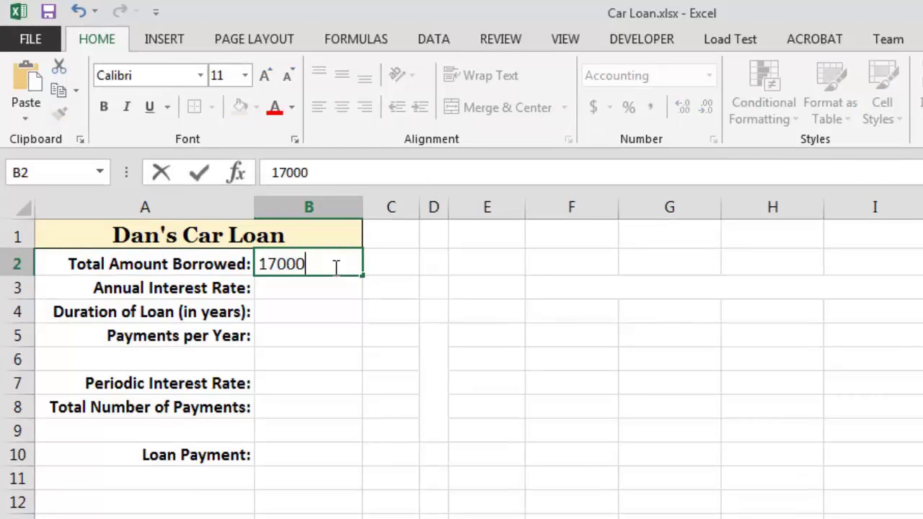
pyautogui.press('Return')
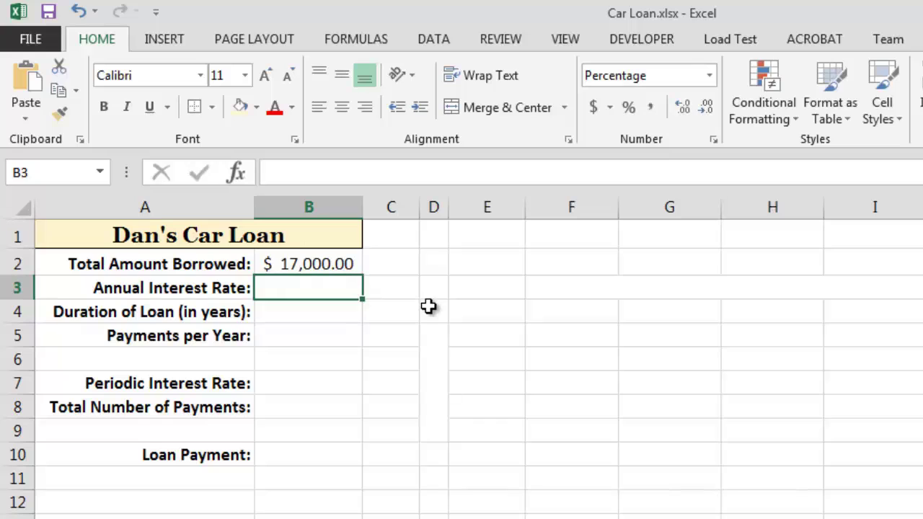
pyautogui.write('7%')
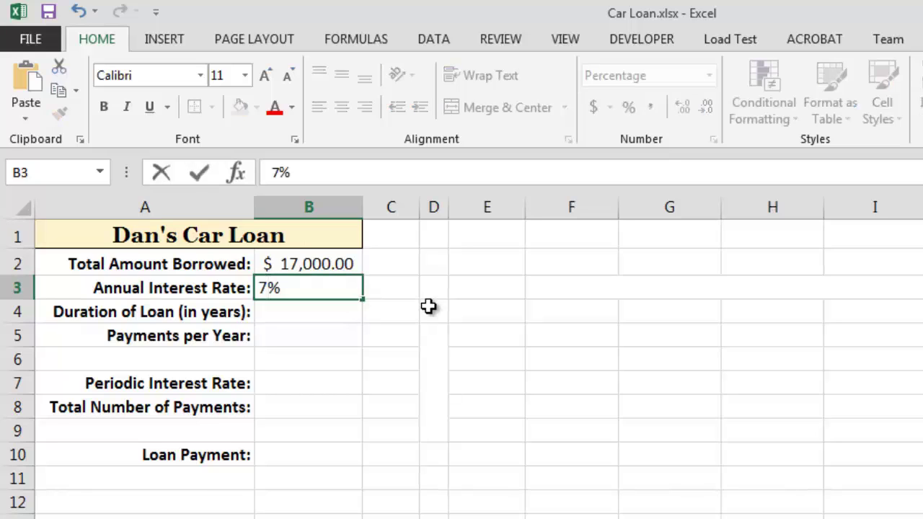
pyautogui.press('Return')
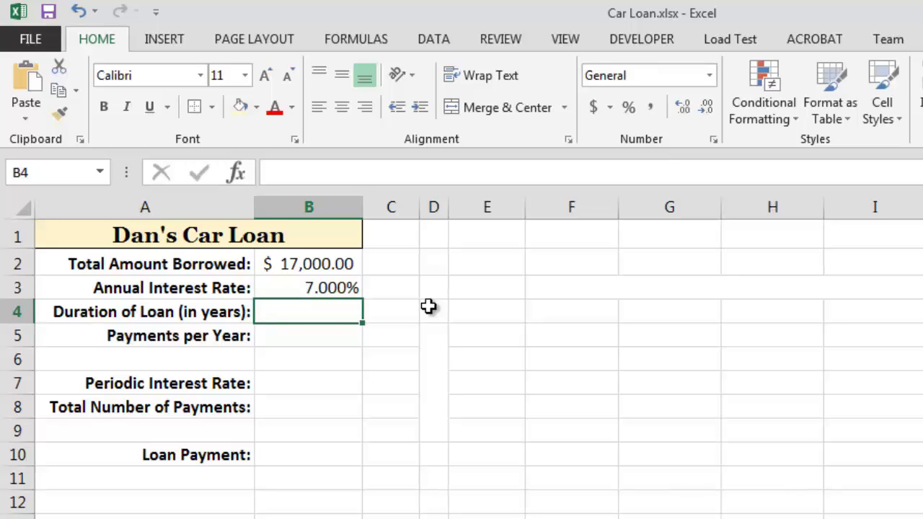
pyautogui.write('5')
pyautogui.press('Return')
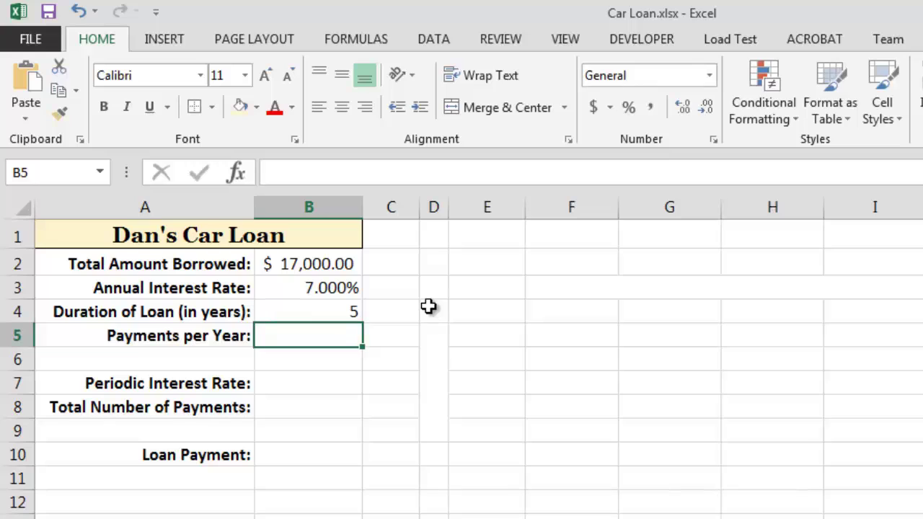
pyautogui.write('12')
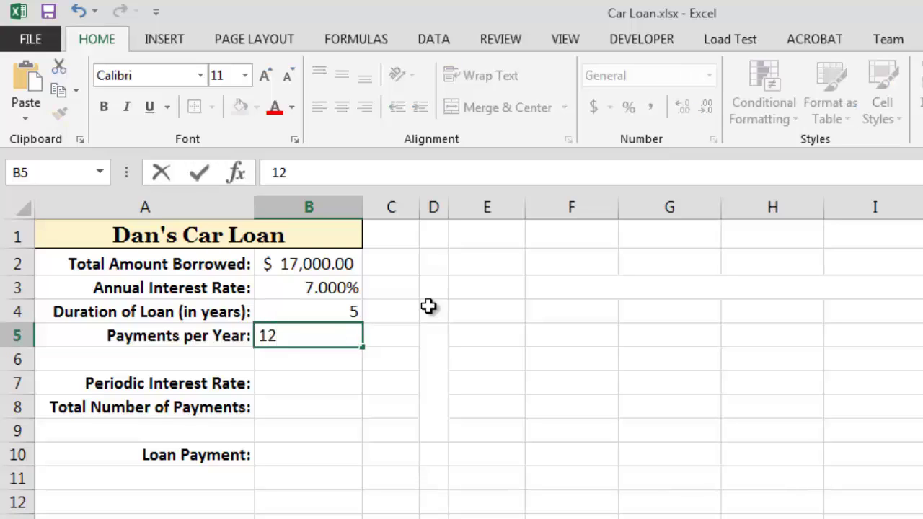
pyautogui.press('Return')
pyautogui.press('Down')
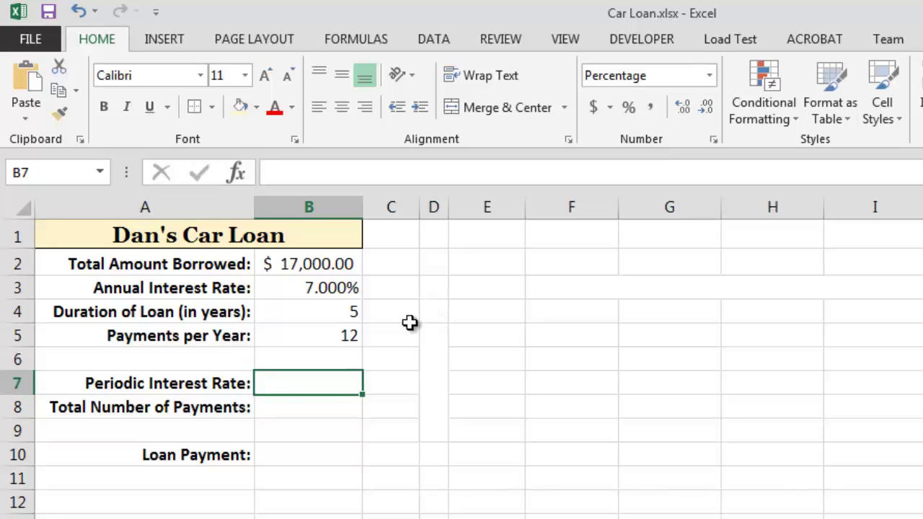
# Enter the periodic interest rate formula =B3/B5 in B7, giving 0.583%
pyautogui.write('=')
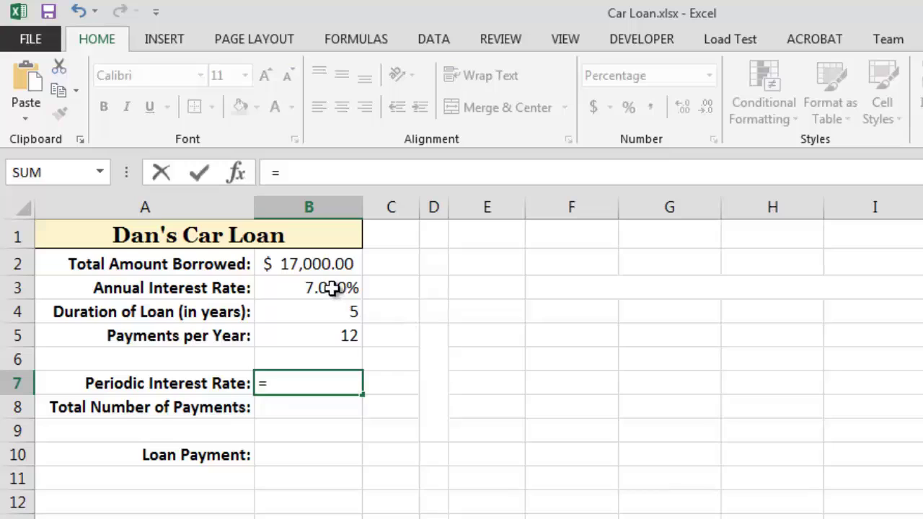
pyautogui.click(332, 287)
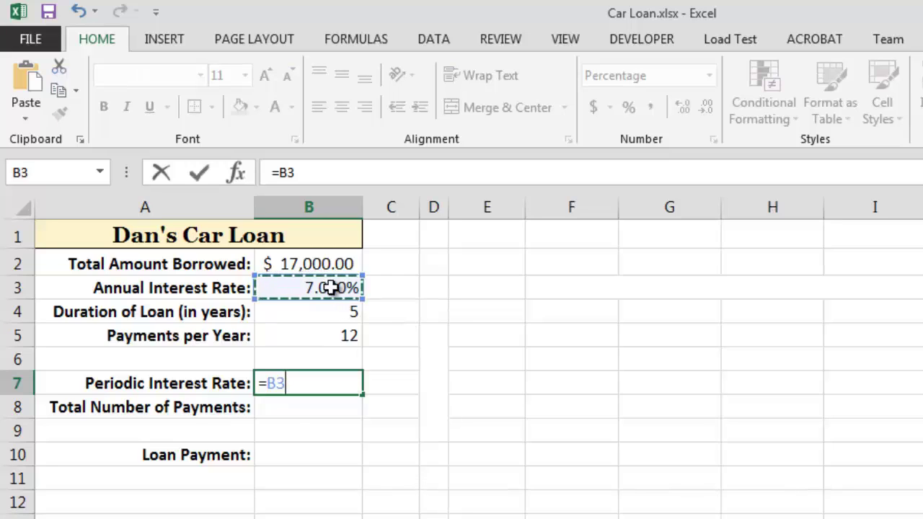
pyautogui.write('/')
pyautogui.click(348, 334)
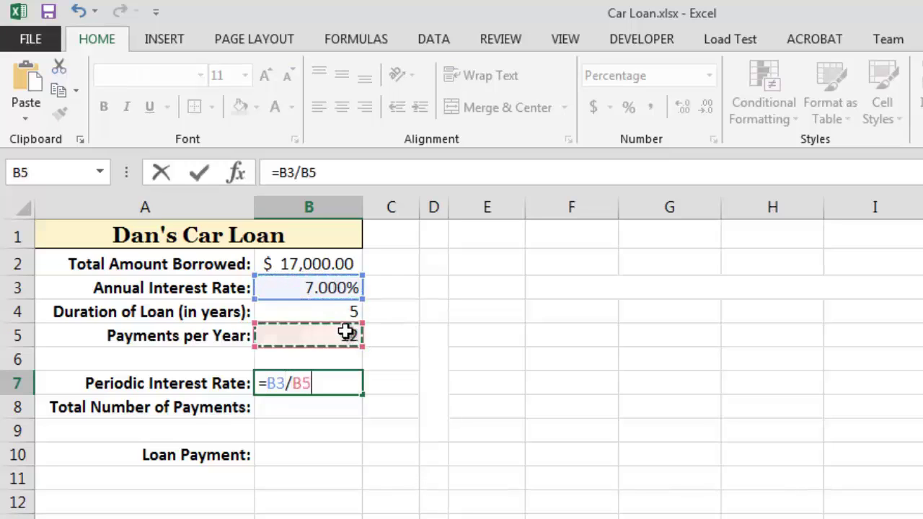
pyautogui.press('Return')
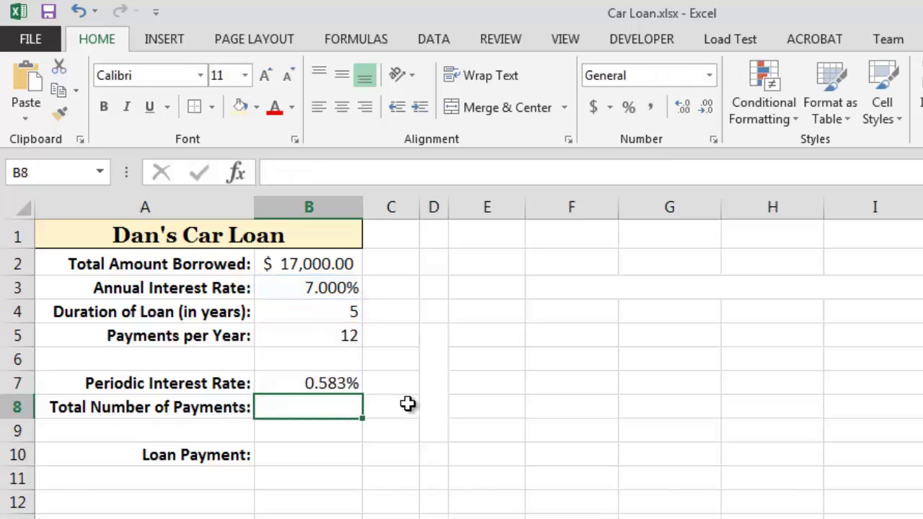
# Enter =B4*B5 in B8 so the total number of payments reads 60
pyautogui.click(349, 312)
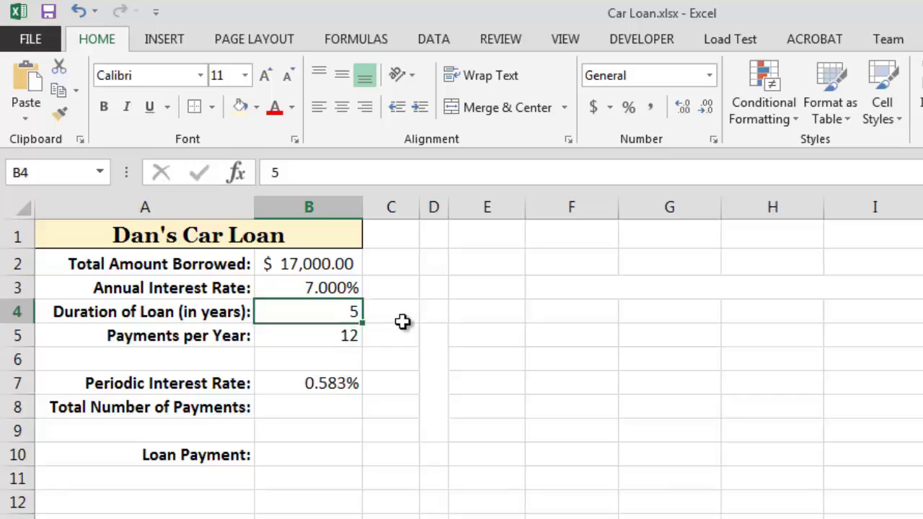
pyautogui.click(325, 402)
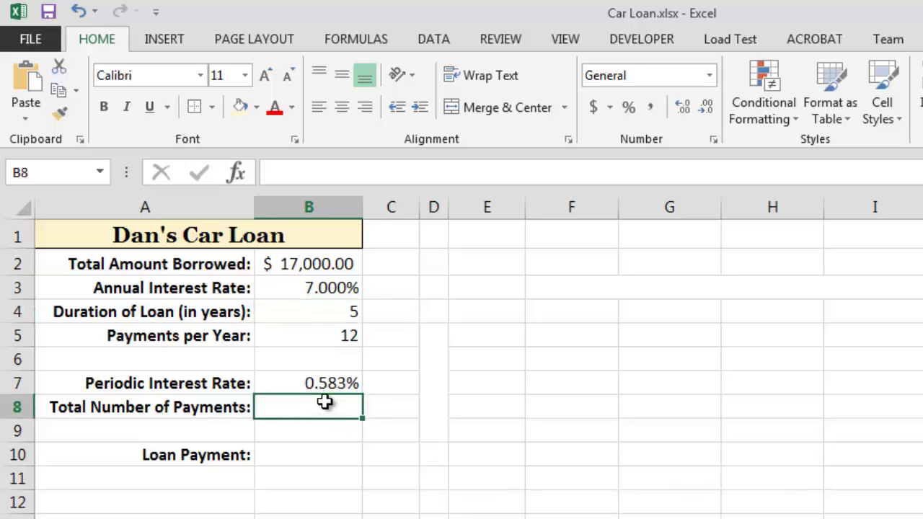
pyautogui.write('=')
pyautogui.click(335, 310)
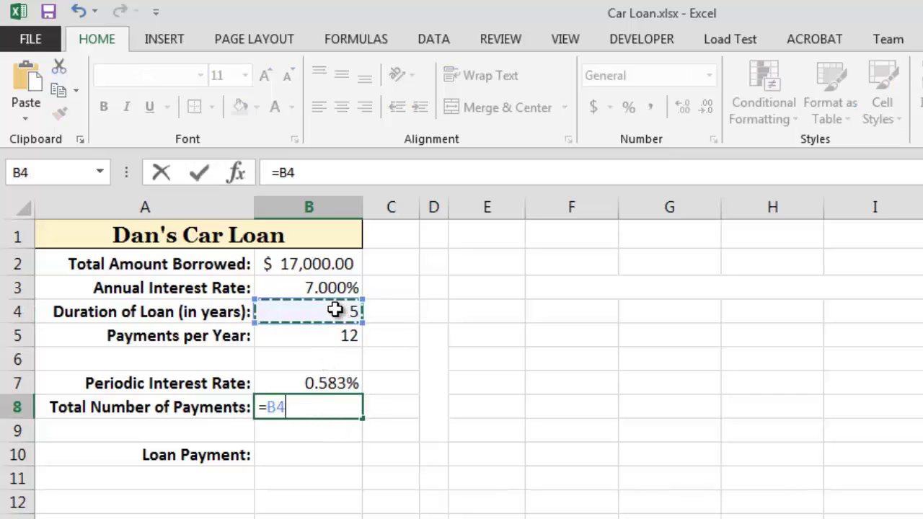
pyautogui.write('*')
pyautogui.click(343, 329)
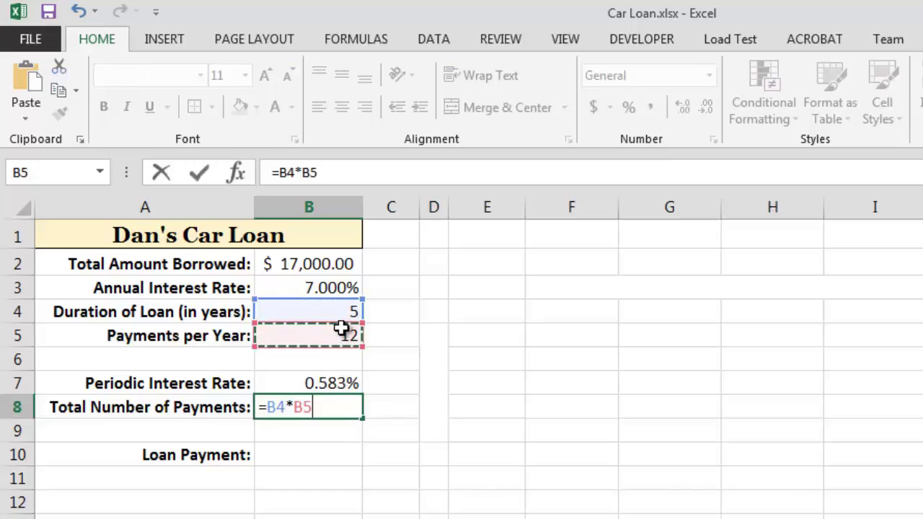
pyautogui.hotkey('ctrl', 'Return')
pyautogui.press('Return')
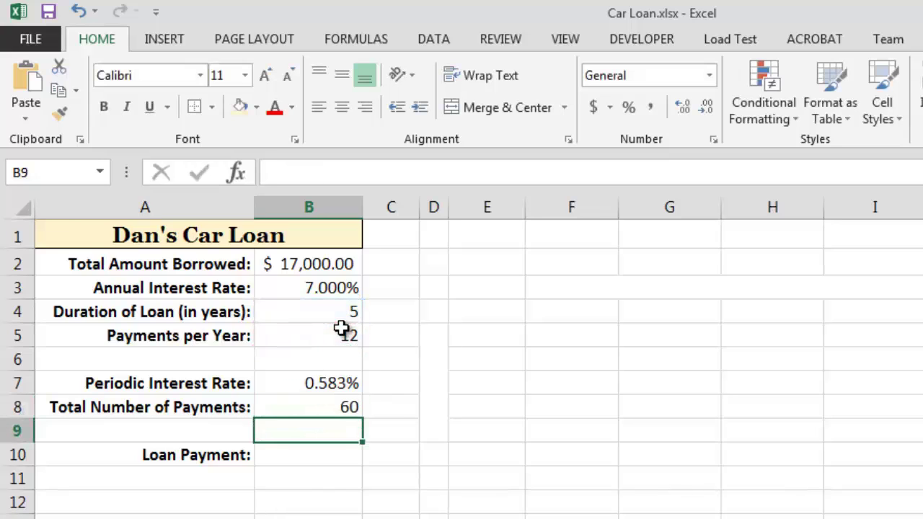
# Begin the B10 formula =PMT(B7,B8,-B2 with rate, payment count and negated amount borrowed
pyautogui.click(332, 462)
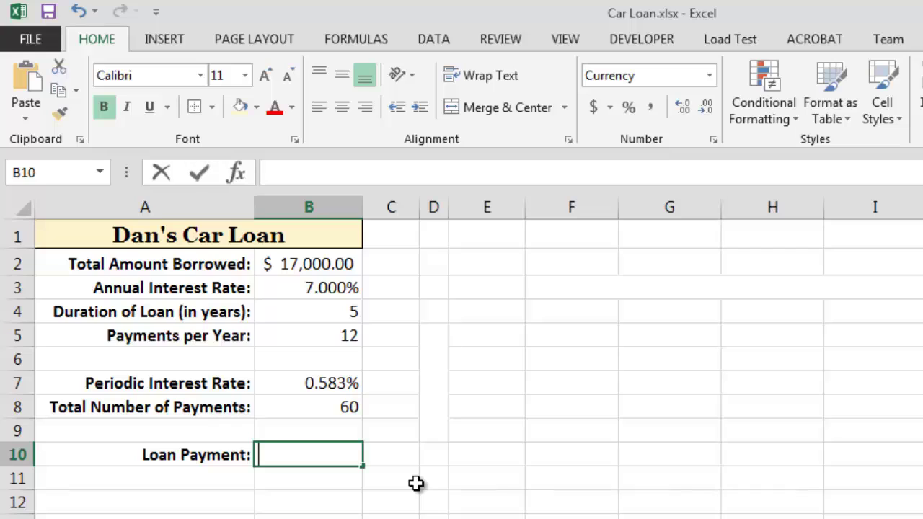
pyautogui.write('=PMT(')
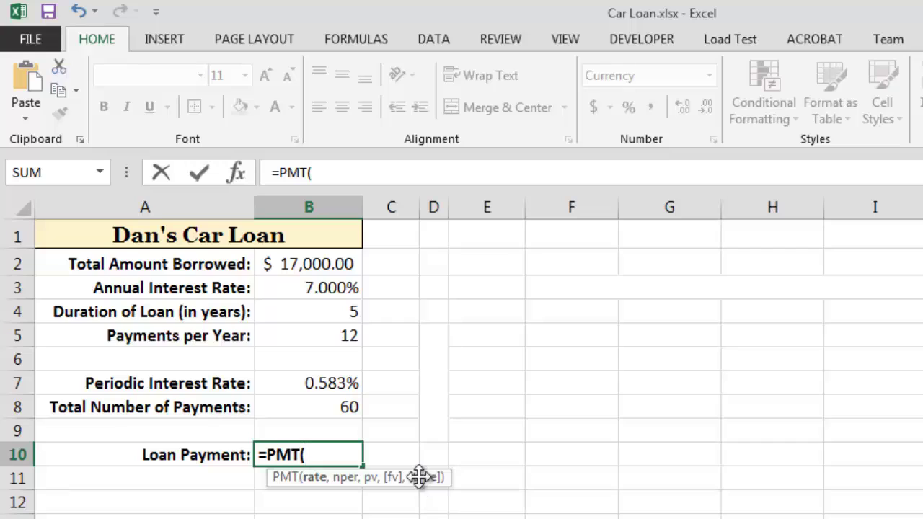
pyautogui.click(333, 383)
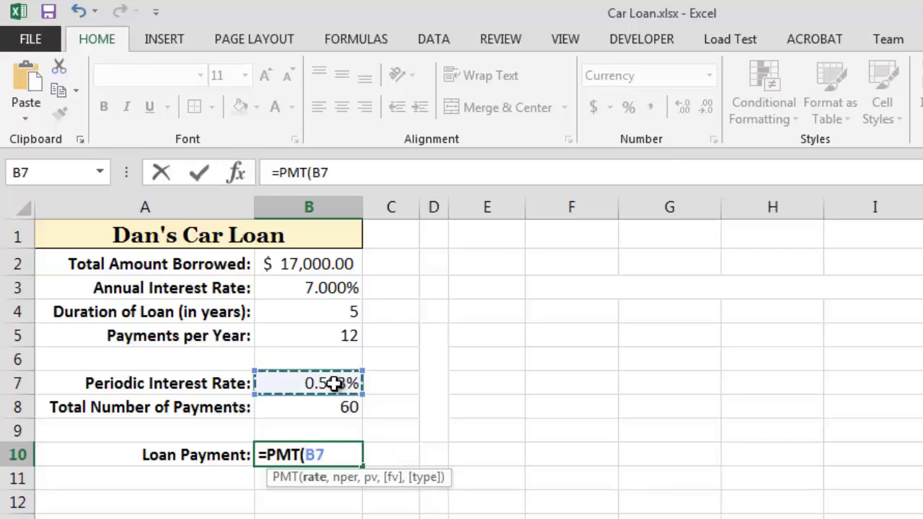
pyautogui.write(',')
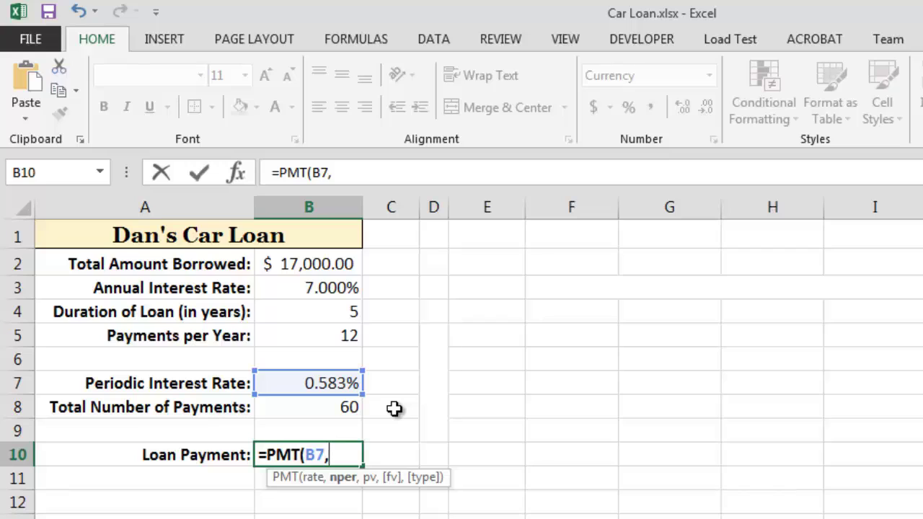
pyautogui.click(339, 409)
pyautogui.write(',')
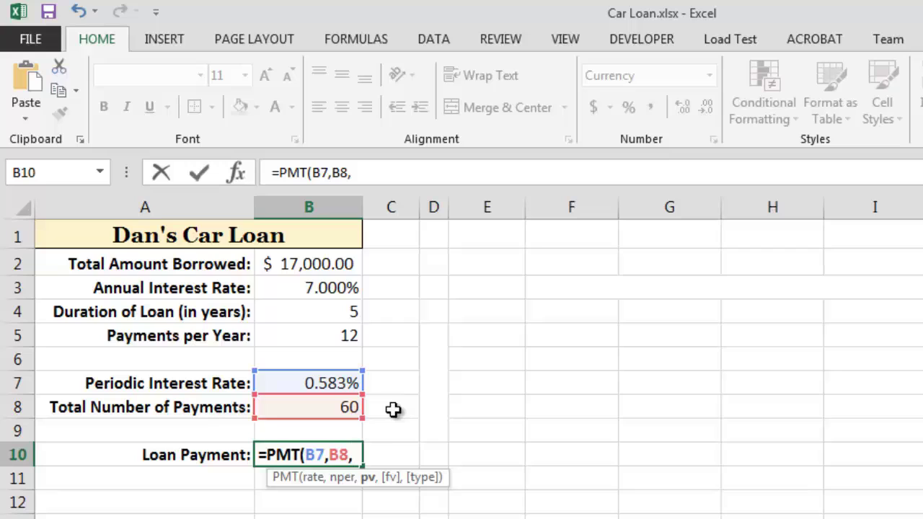
pyautogui.write('-')
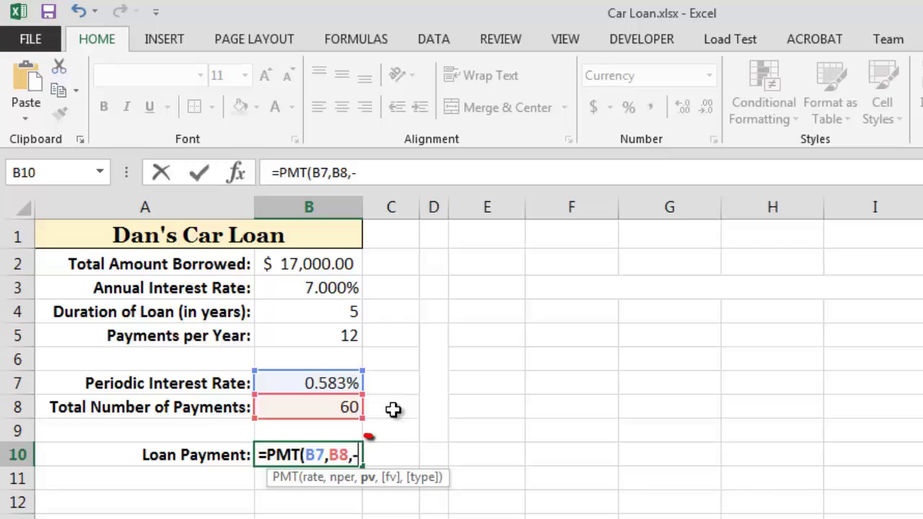
pyautogui.click(332, 264)
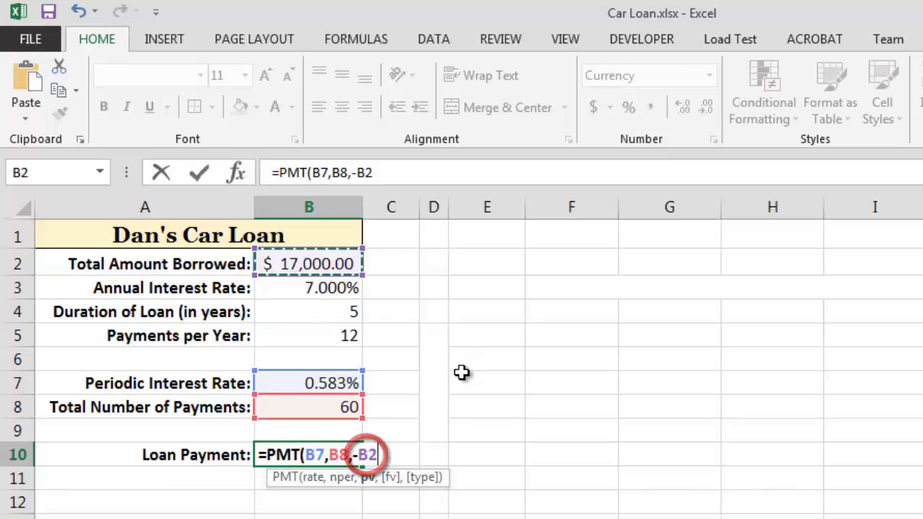
# Finish the PMT formula for a $336.62 payment, test a 2% rate, then undo back to 7%
pyautogui.press('Return')
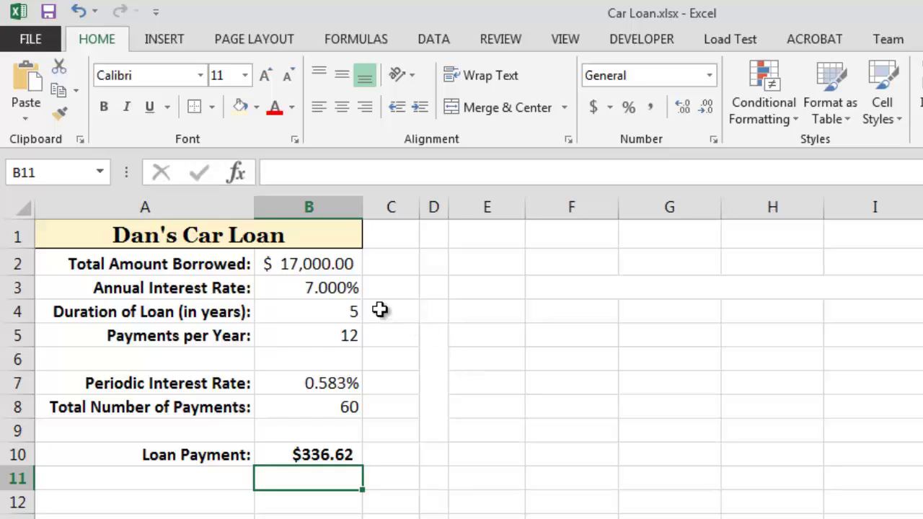
pyautogui.click(347, 288)
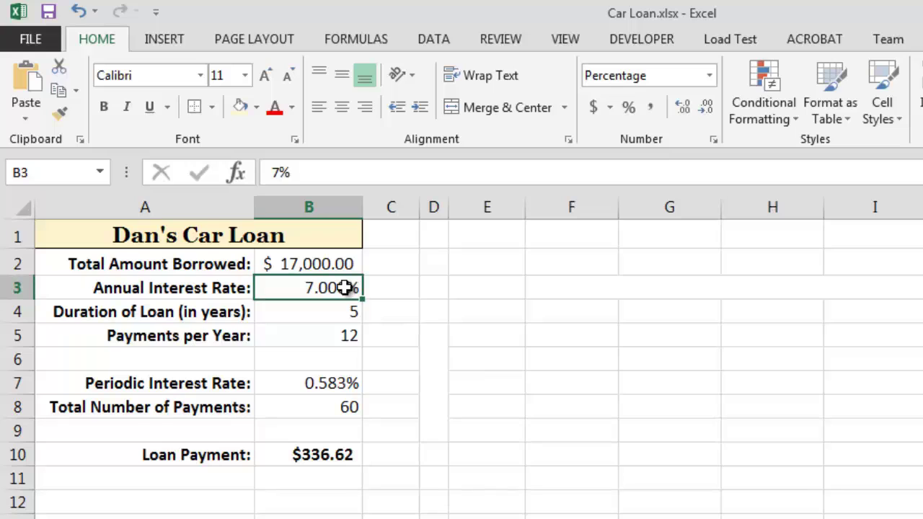
pyautogui.write('2')
pyautogui.press('Return')
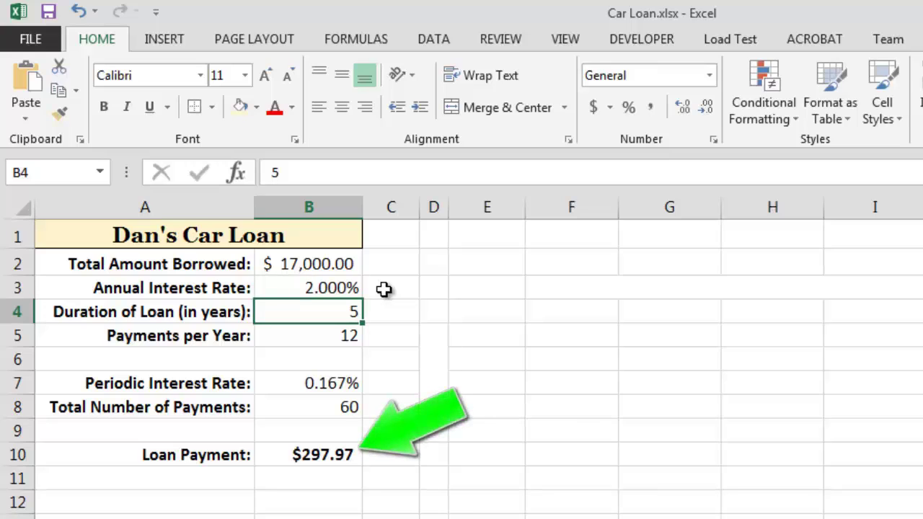
pyautogui.hotkey('ctrl', 'z')
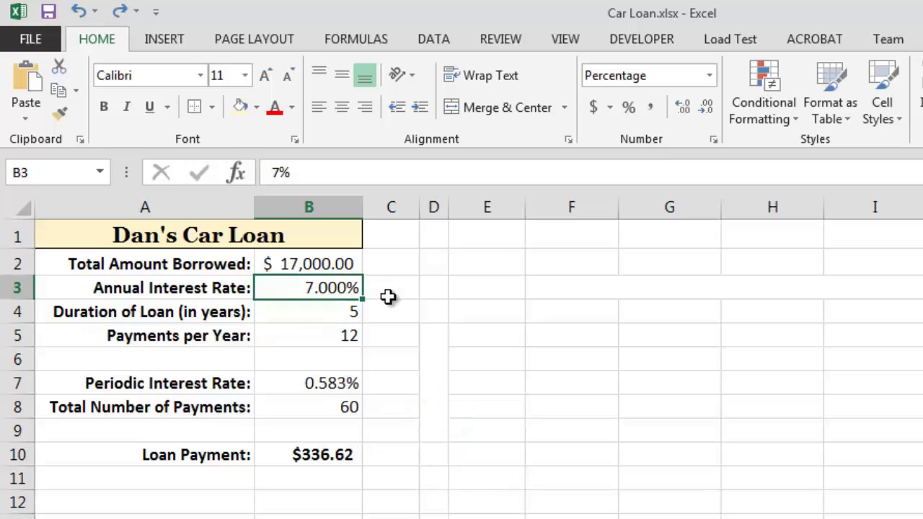
# Try 1 payment per year in B5, then set it to 4 for a $1,014.75 payment
pyautogui.click(351, 333)
pyautogui.write('1')
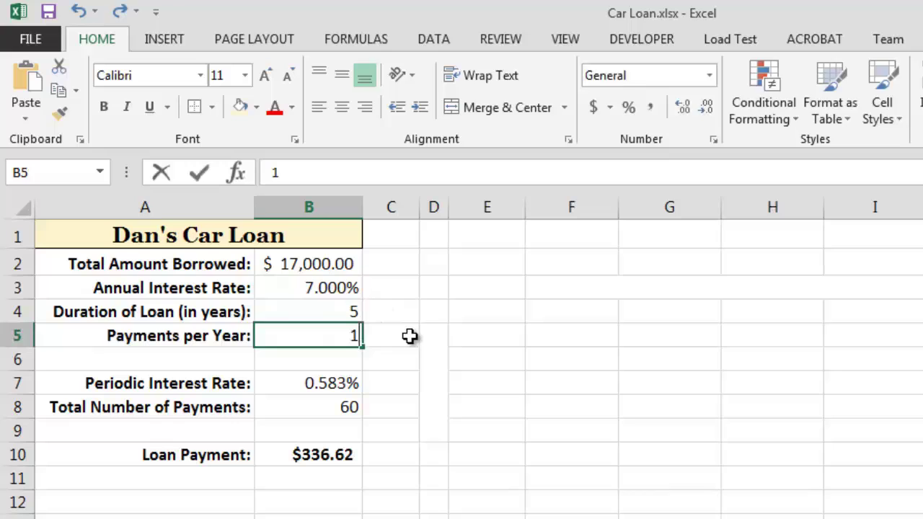
pyautogui.press('Return')
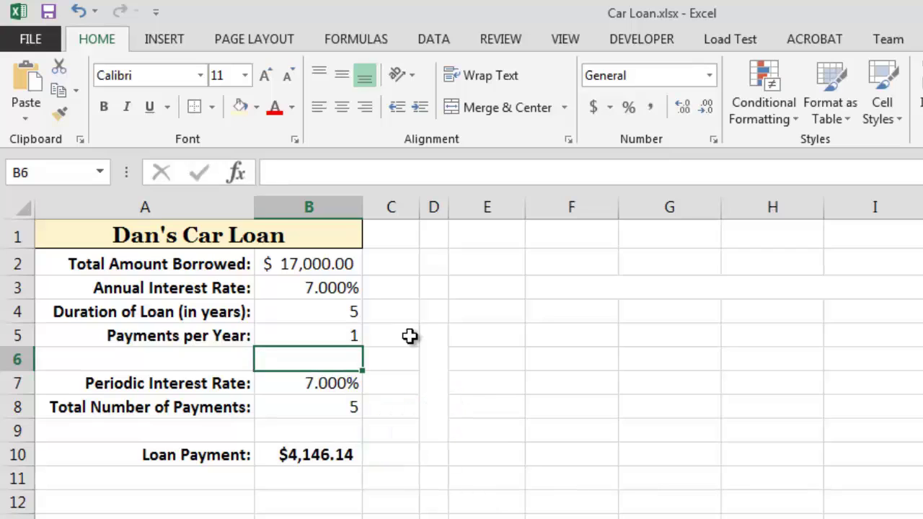
pyautogui.click(351, 337)
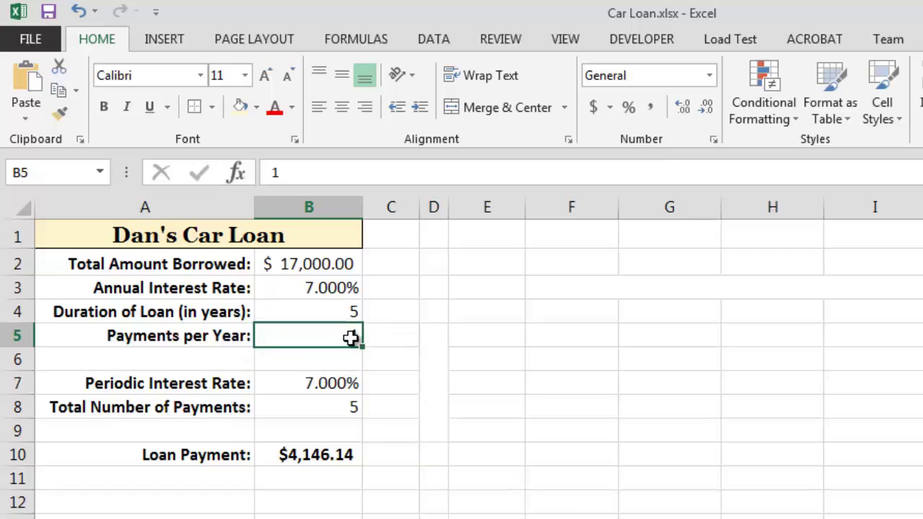
pyautogui.write('4')
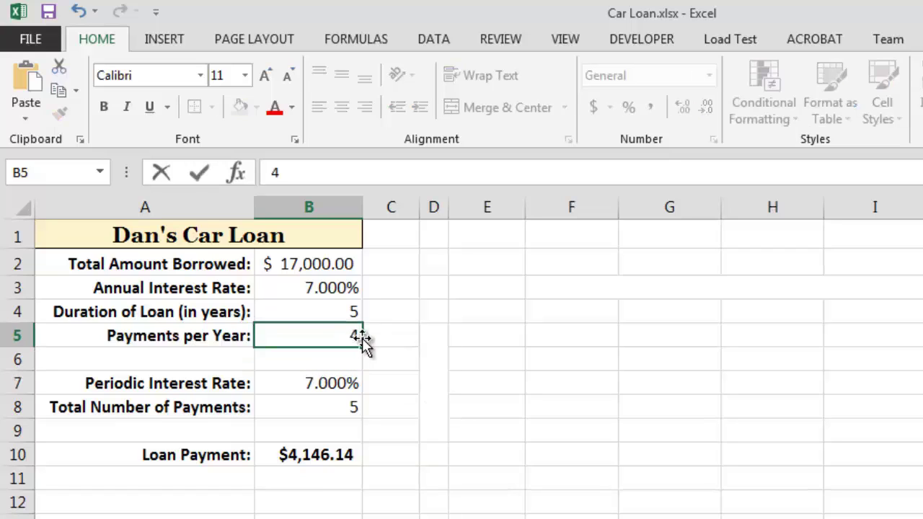
pyautogui.press('Return')
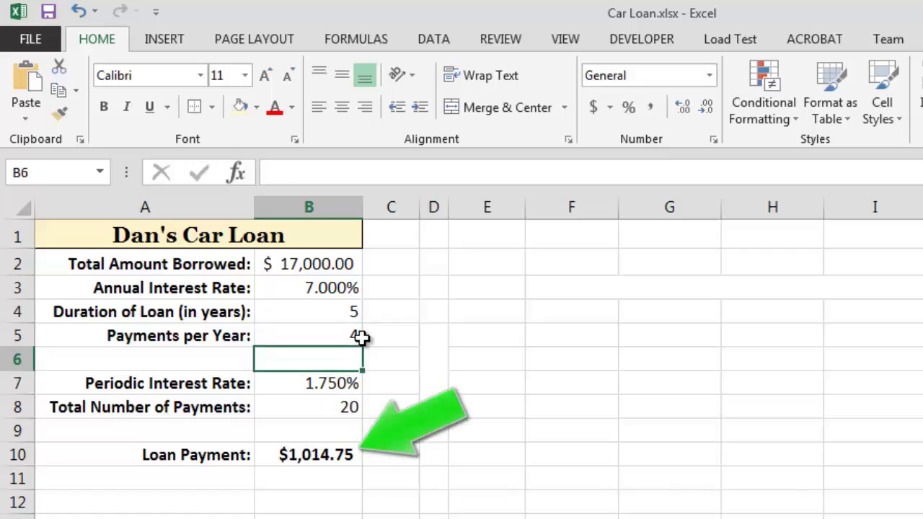